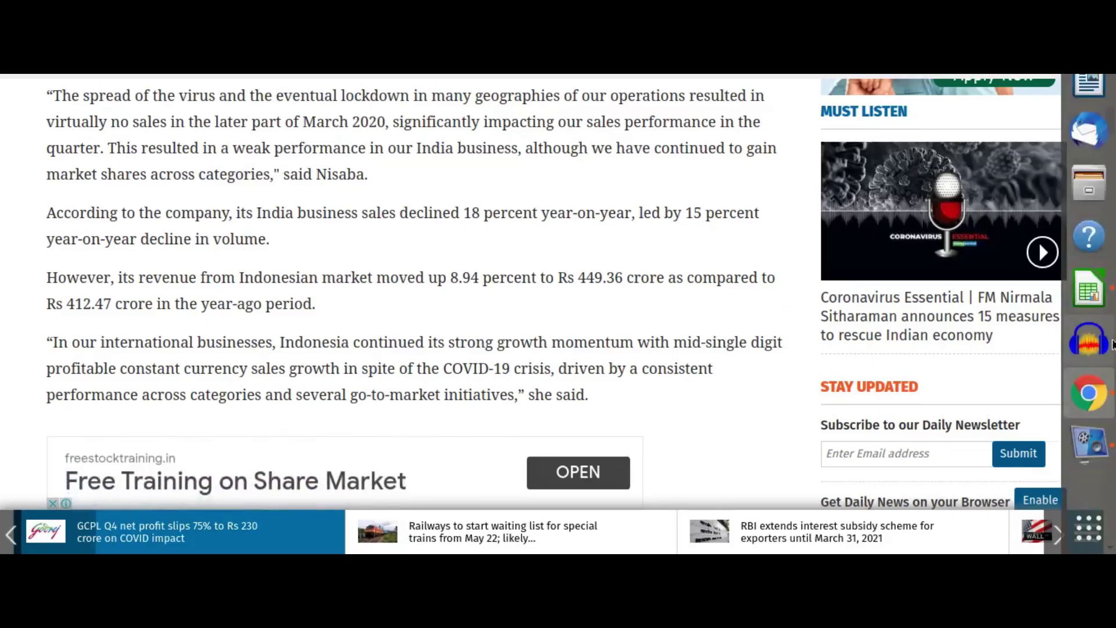
Switch to LibreOffice Calc and examine the estimated Max Price and Min Price of the EPS row on the Profit & Loss sheet
{"action": "left_click", "coordinate": [1109, 296]}
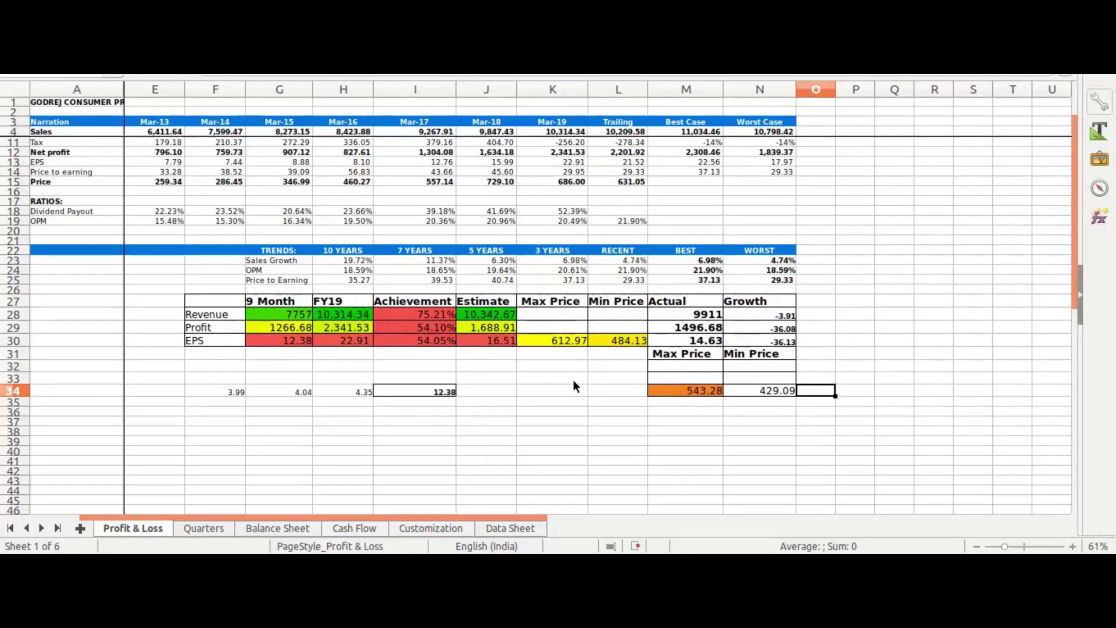
{"action": "left_click", "coordinate": [545, 358]}
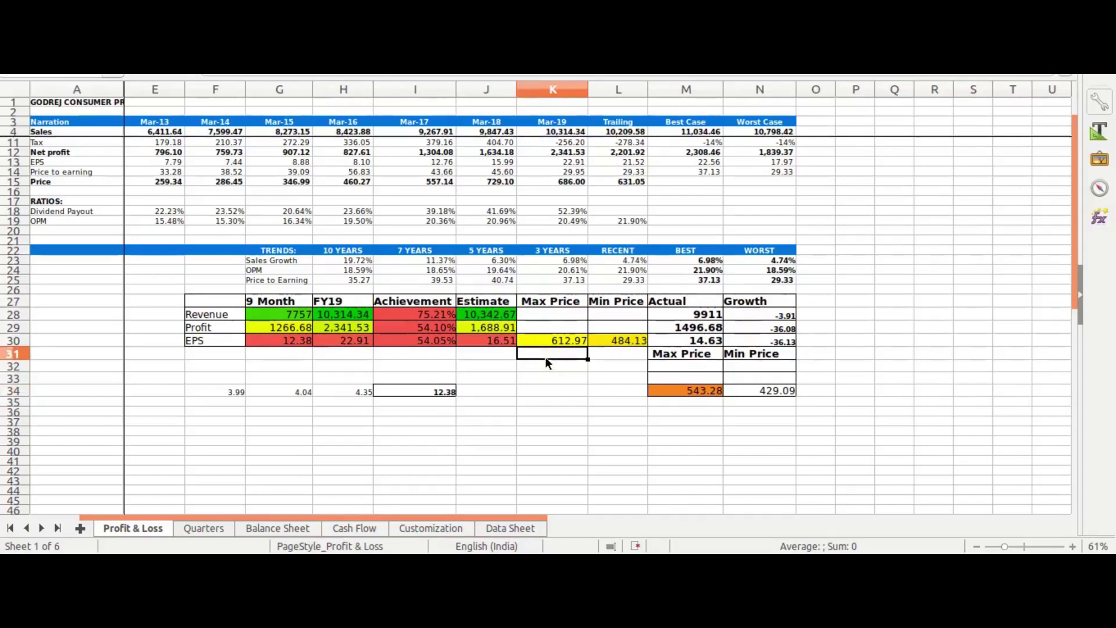
{"action": "left_click", "coordinate": [626, 354]}
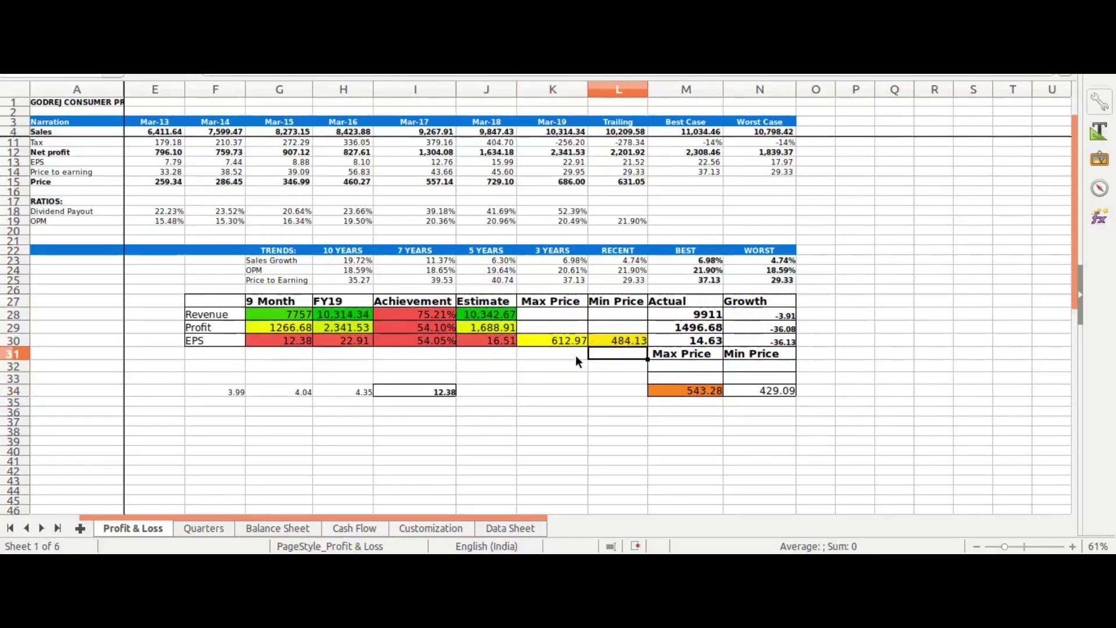
{"action": "left_click", "coordinate": [566, 357]}
{"action": "left_click", "coordinate": [623, 355]}
Switch to Chrome and inspect the January 2020 peak and the lowest point on Godrej Consumer's one-year price chart
{"action": "mouse_move", "coordinate": [1111, 372]}
{"action": "left_click", "coordinate": [1096, 394]}
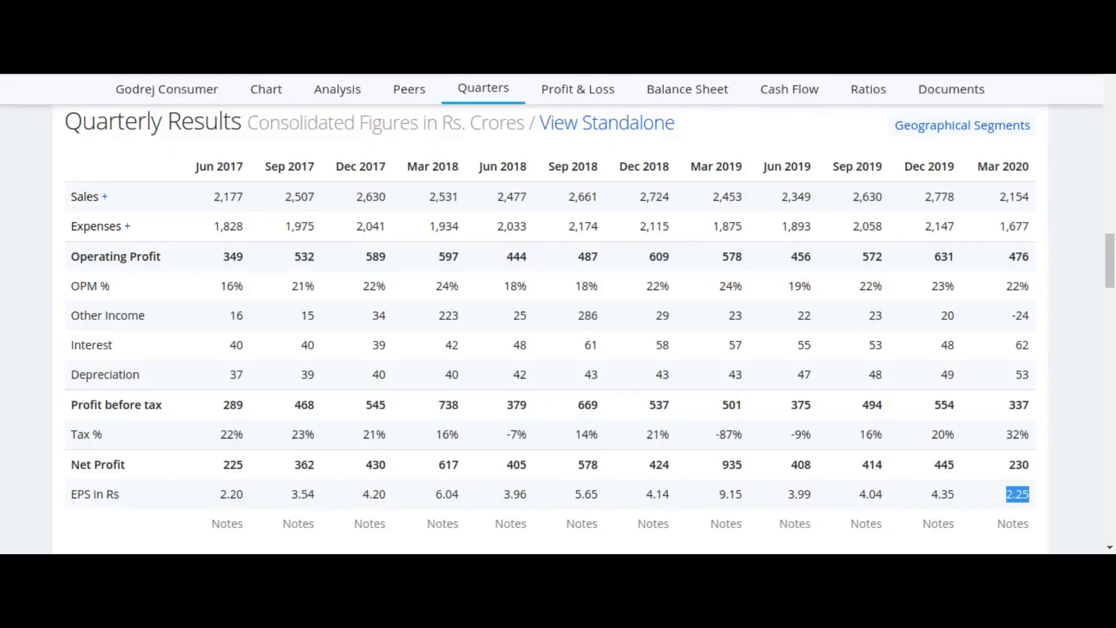
{"action": "left_click", "coordinate": [267, 90]}
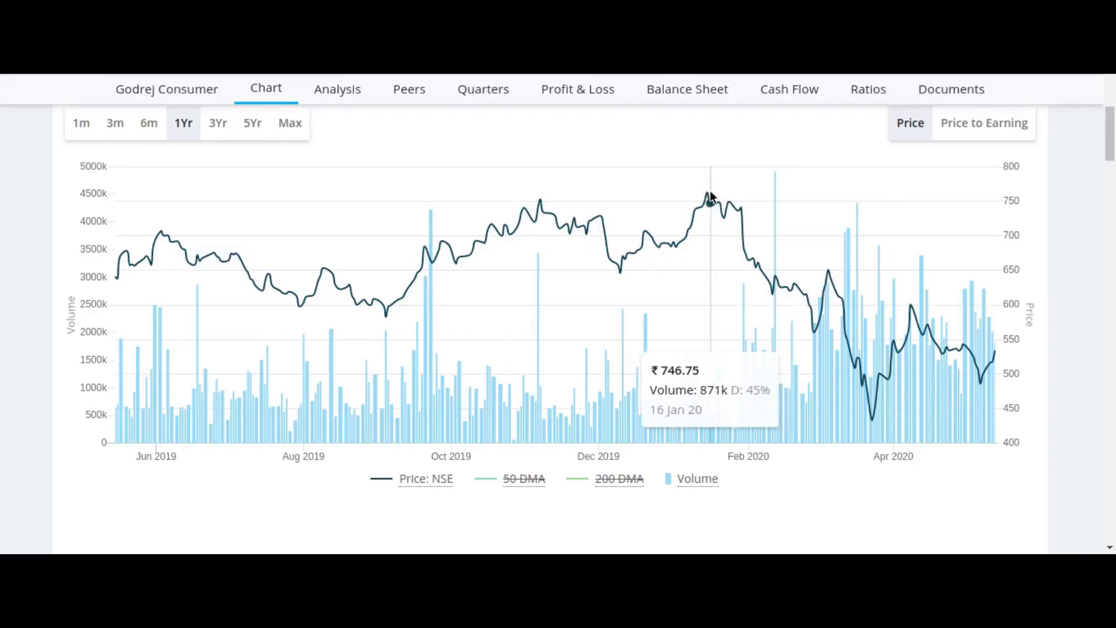
{"action": "left_click", "coordinate": [872, 429]}
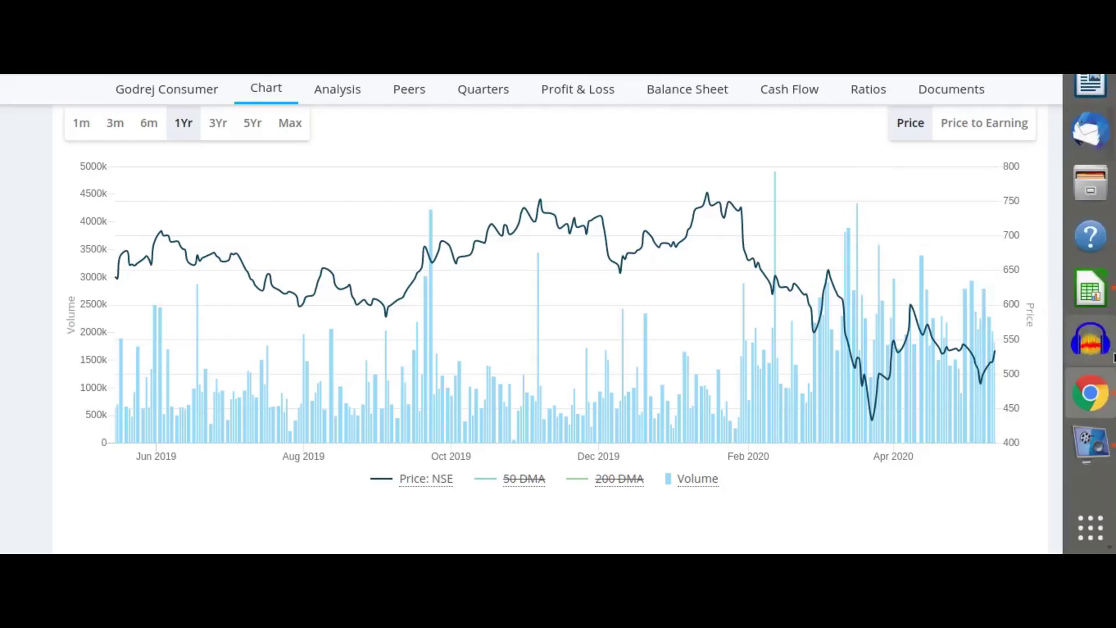
Return to LibreOffice Calc and review the Estimate figures for revenue, profit and EPS in the forecast table
{"action": "left_click", "coordinate": [1108, 289]}
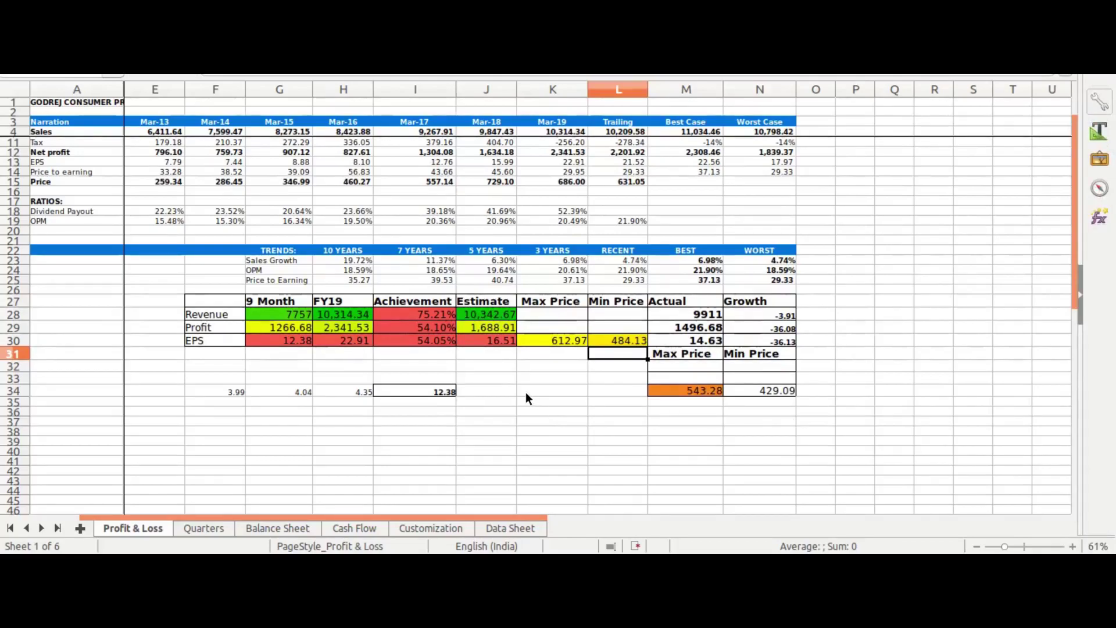
{"action": "left_click", "coordinate": [564, 367]}
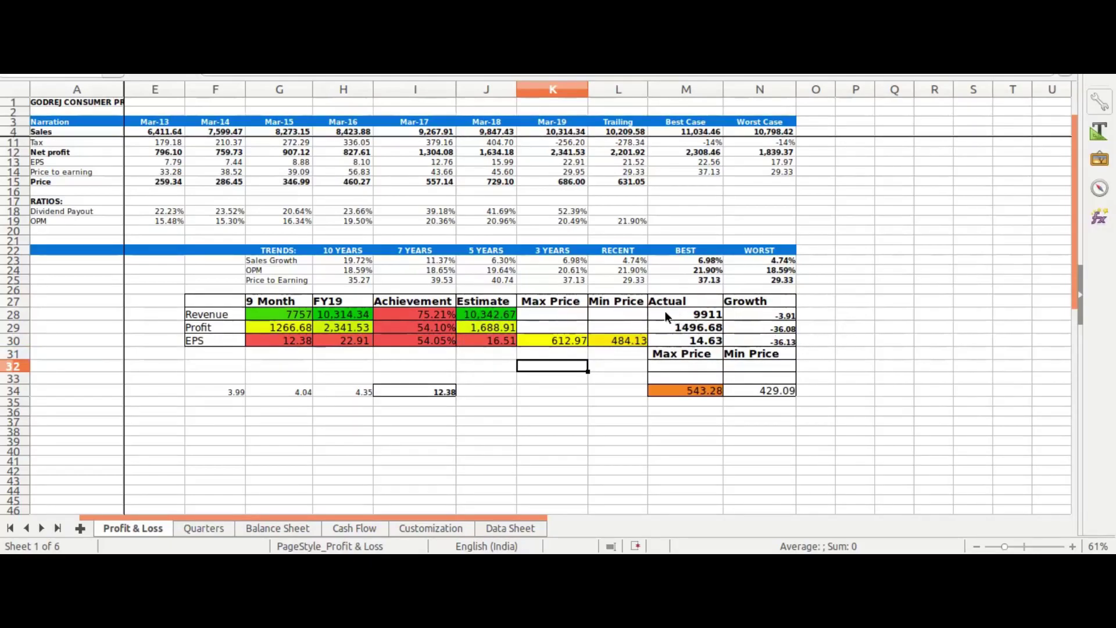
{"action": "left_click", "coordinate": [487, 367]}
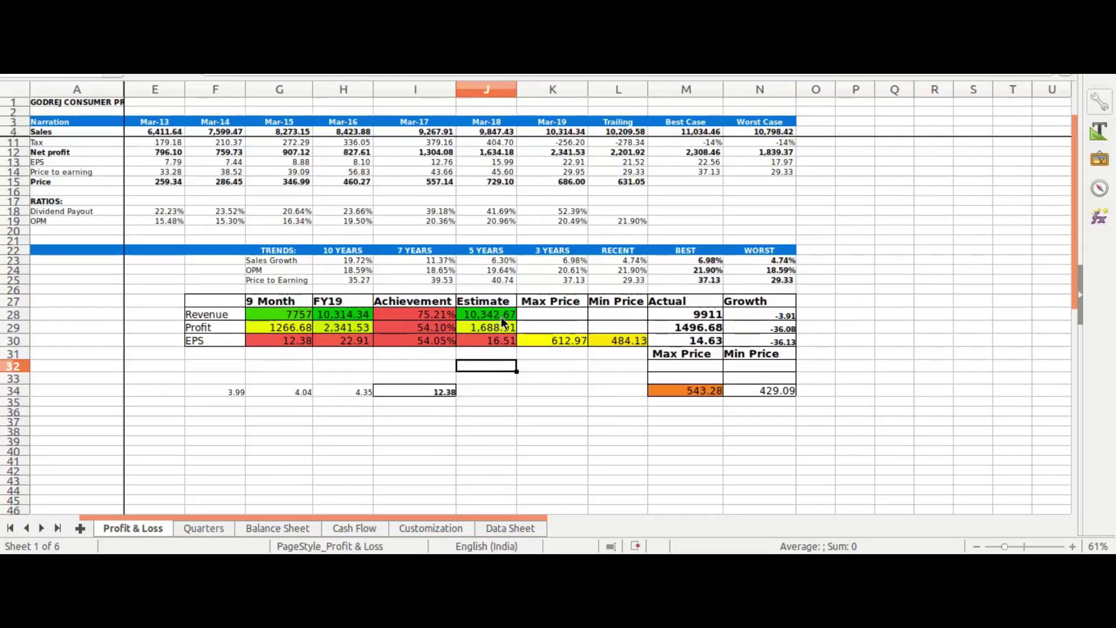
{"action": "left_click", "coordinate": [530, 314]}
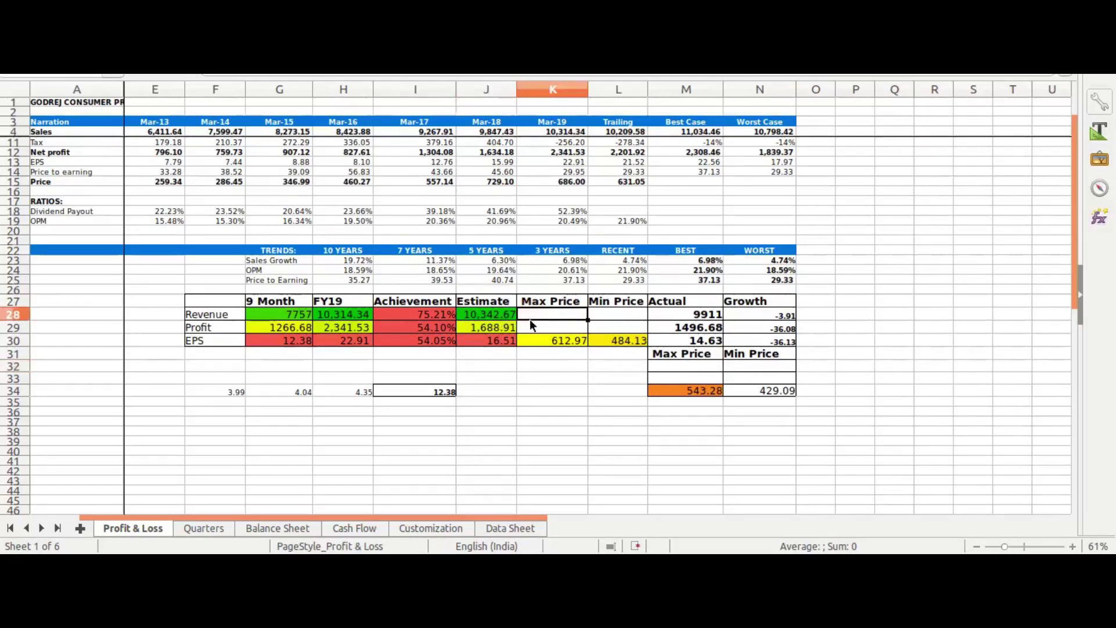
{"action": "left_click", "coordinate": [530, 326]}
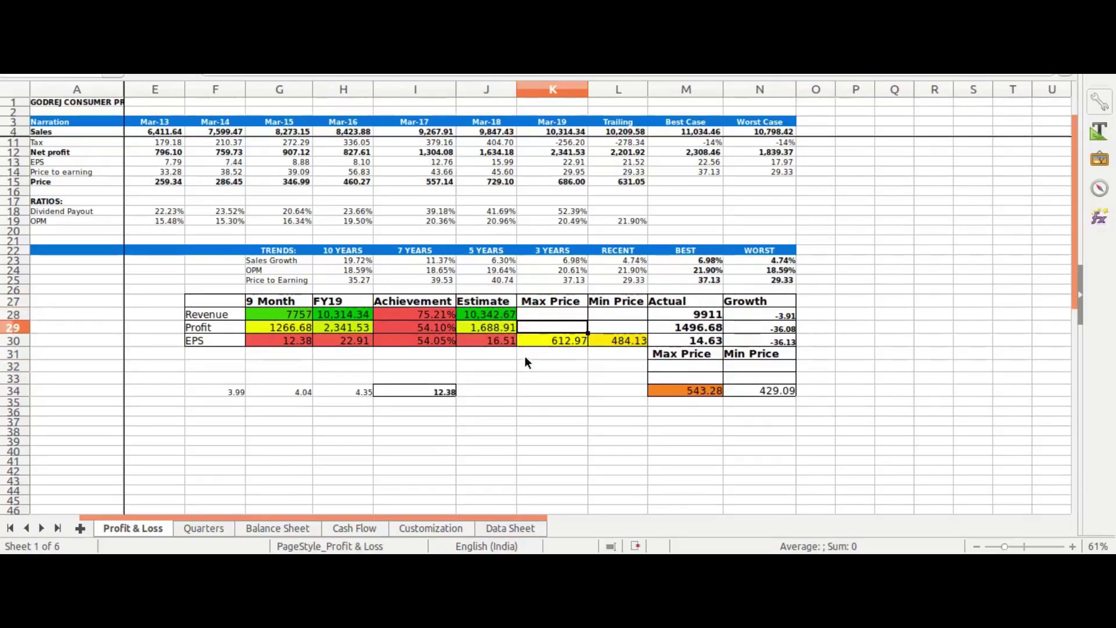
{"action": "left_click", "coordinate": [498, 359]}
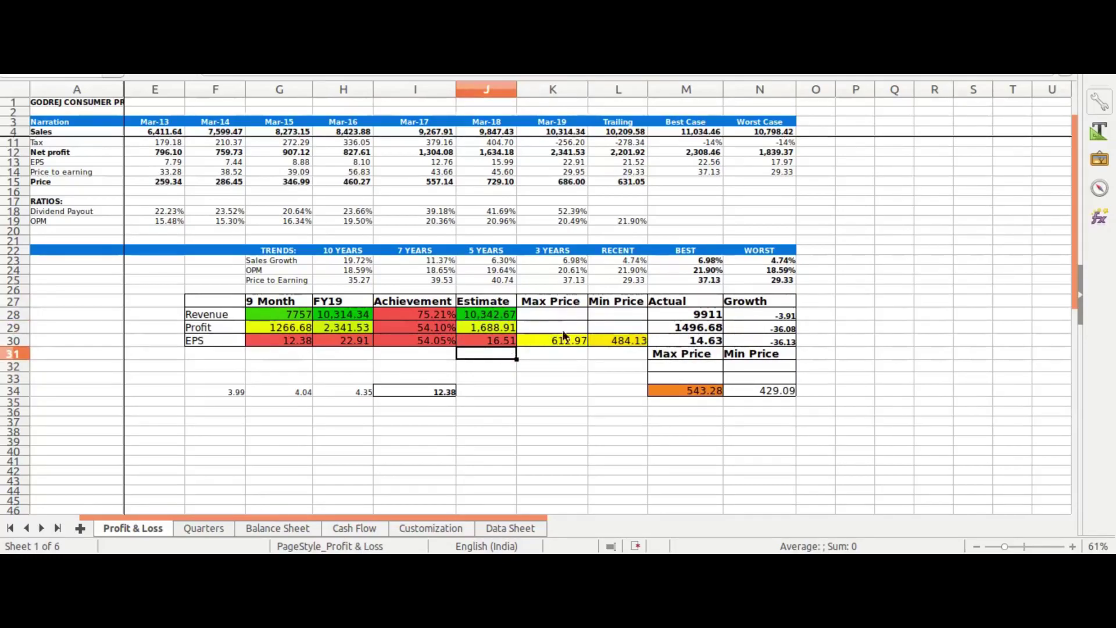
Compare the Actual and Growth figures for revenue, profit and EPS with the FY19 values
{"action": "left_click", "coordinate": [681, 320]}
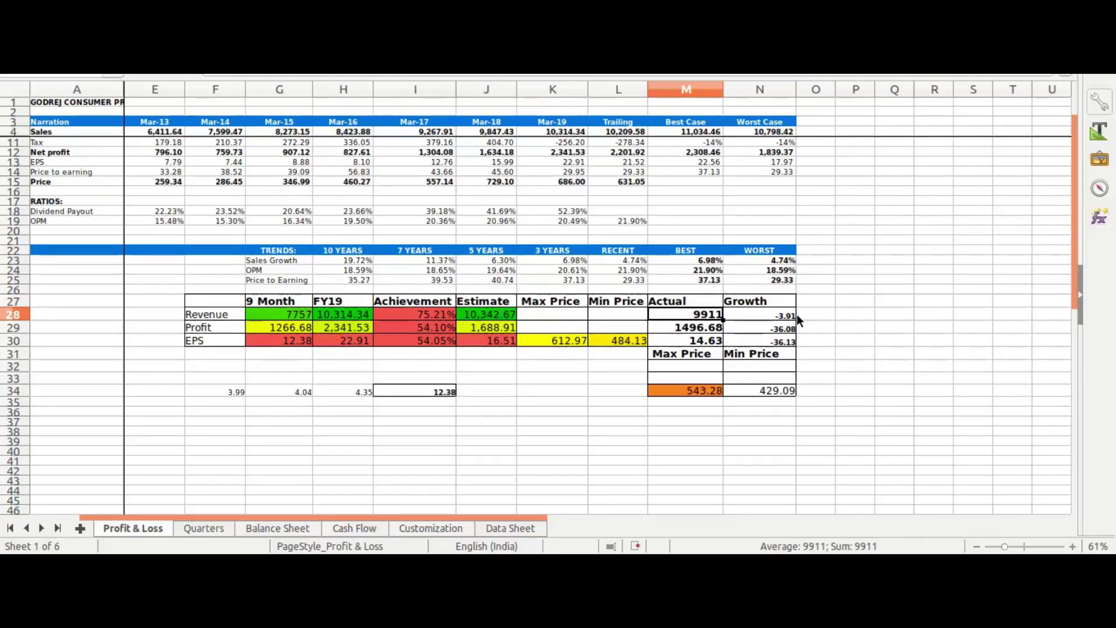
{"action": "left_click", "coordinate": [814, 317]}
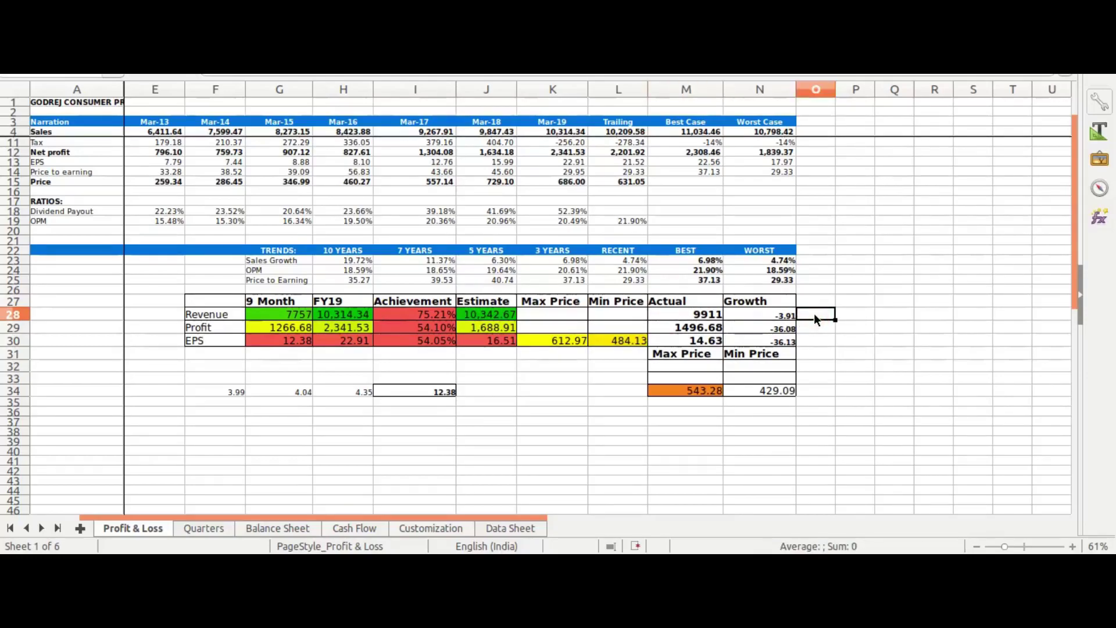
{"action": "left_click", "coordinate": [655, 329]}
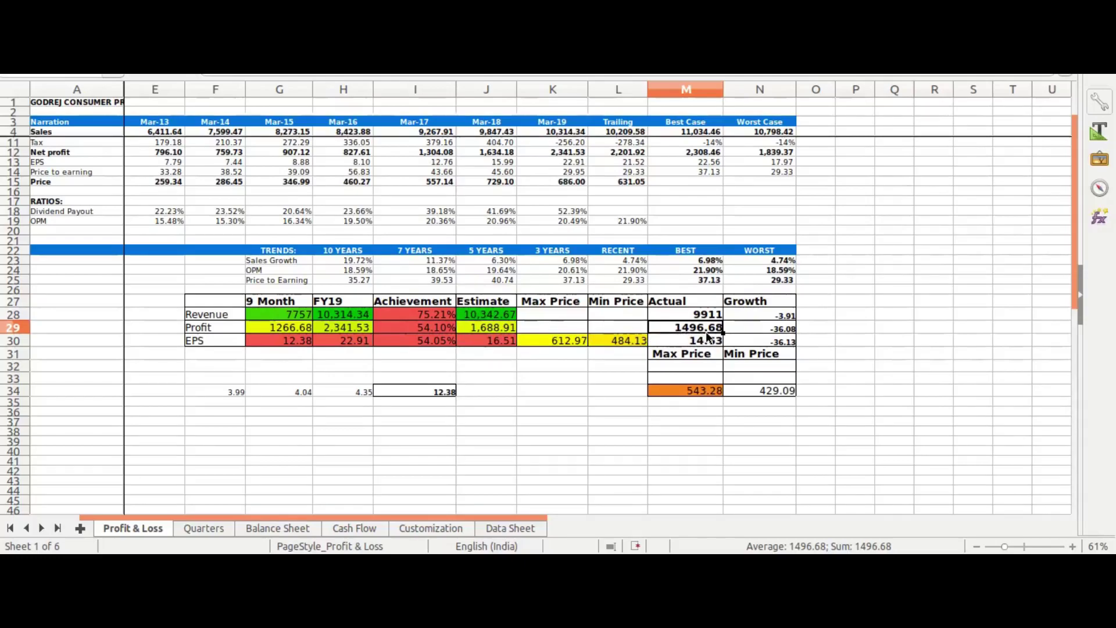
{"action": "left_click", "coordinate": [814, 328]}
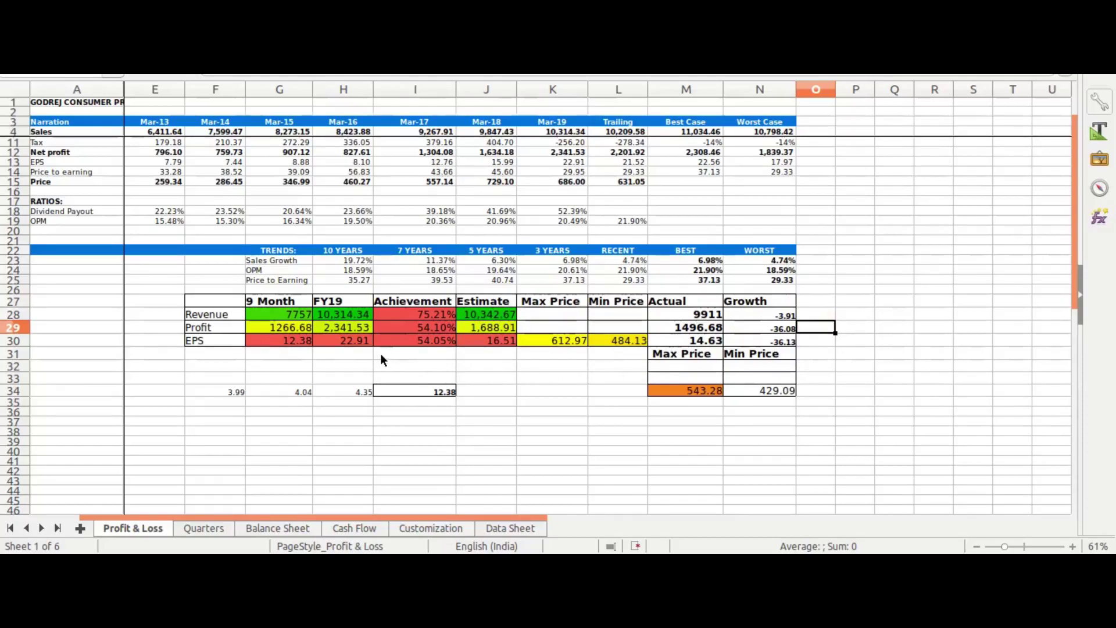
{"action": "left_click", "coordinate": [338, 343]}
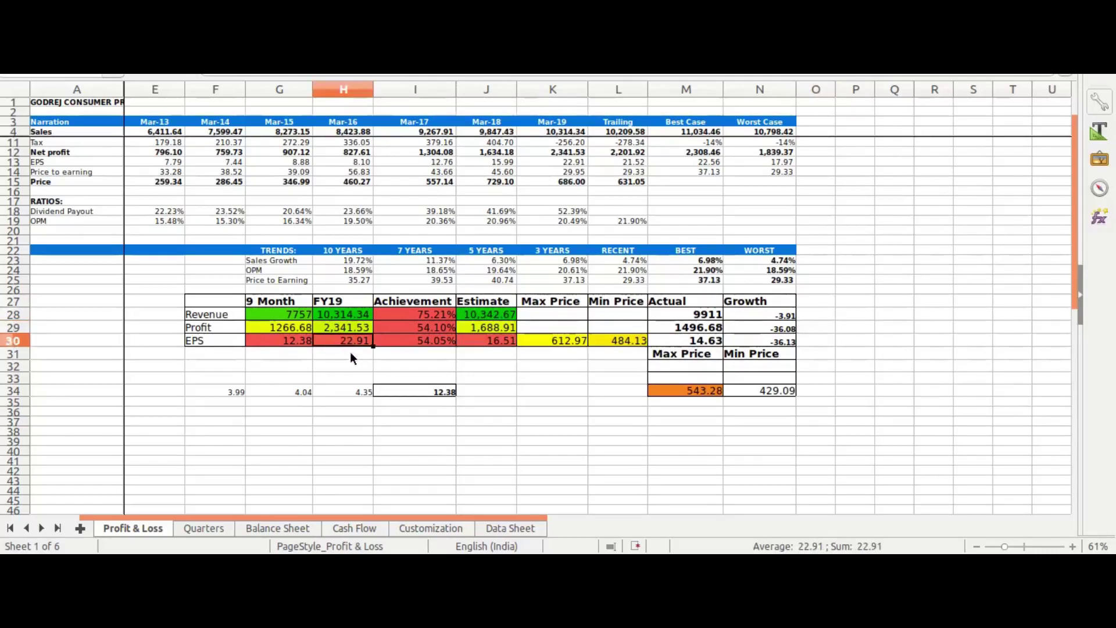
{"action": "left_click", "coordinate": [709, 344]}
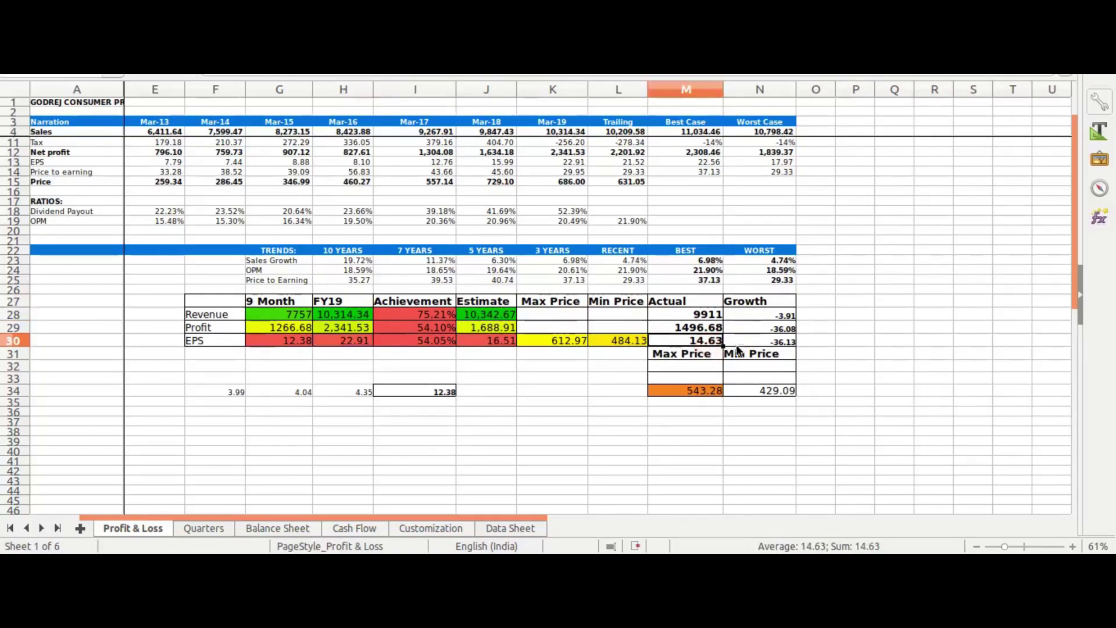
{"action": "left_click", "coordinate": [813, 342]}
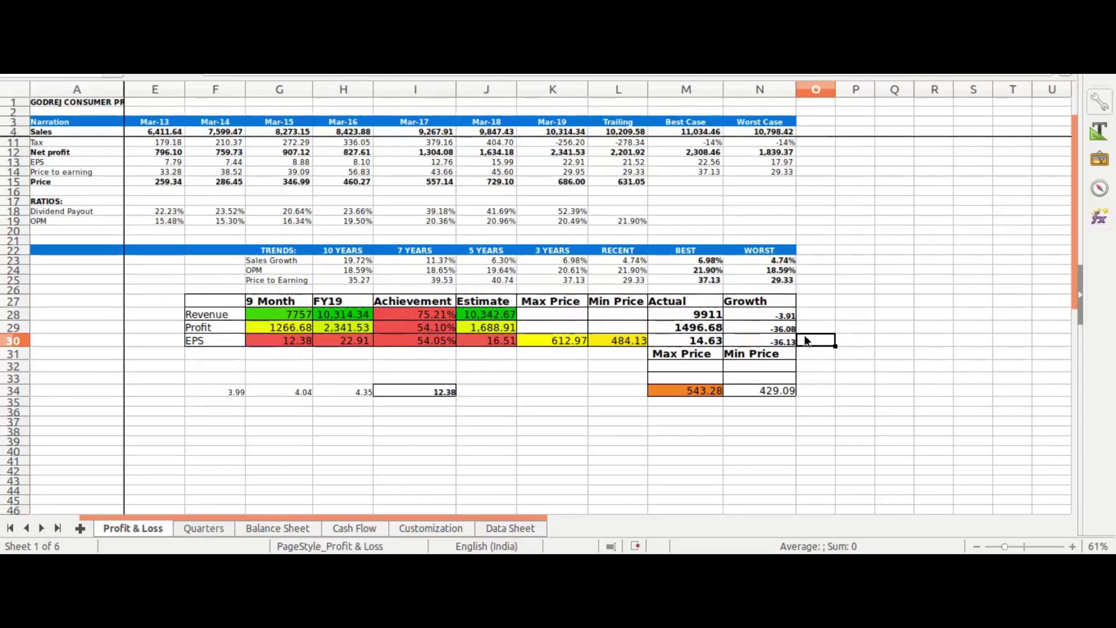
Examine the Max Price and Min Price in row 34, below the Actual and Growth columns
{"action": "left_click", "coordinate": [802, 352]}
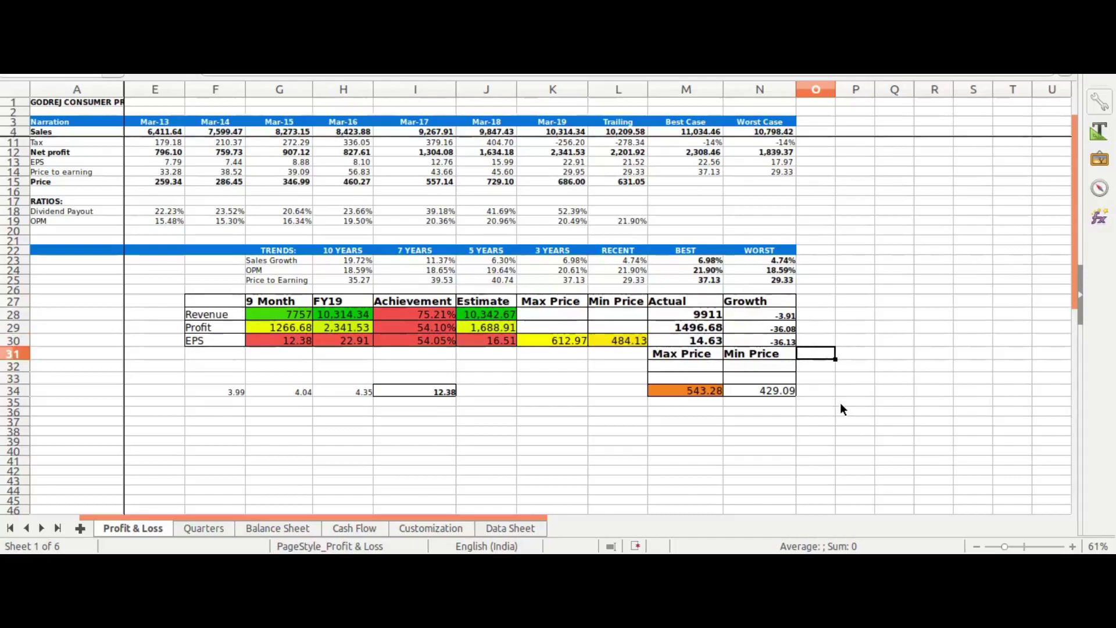
{"action": "left_click", "coordinate": [694, 414]}
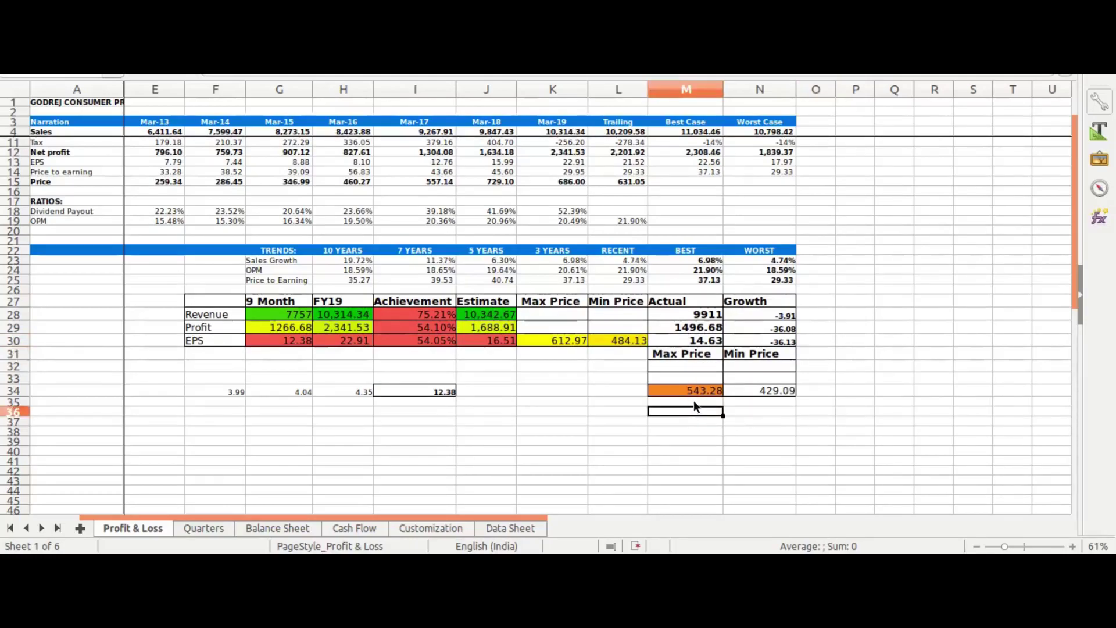
{"action": "left_click", "coordinate": [695, 403]}
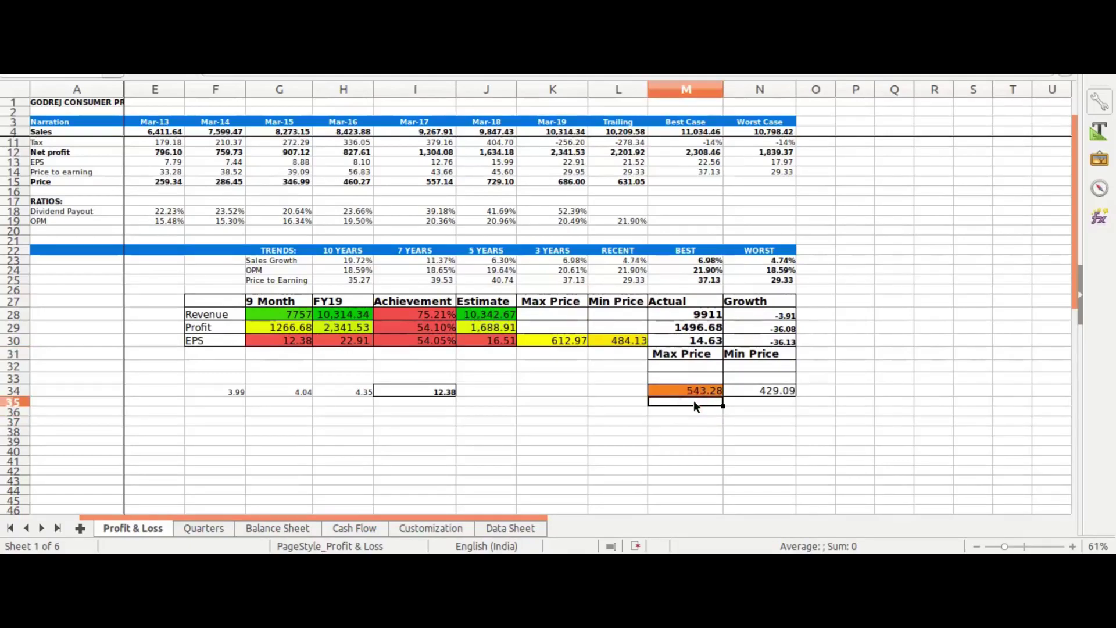
{"action": "left_click", "coordinate": [772, 403]}
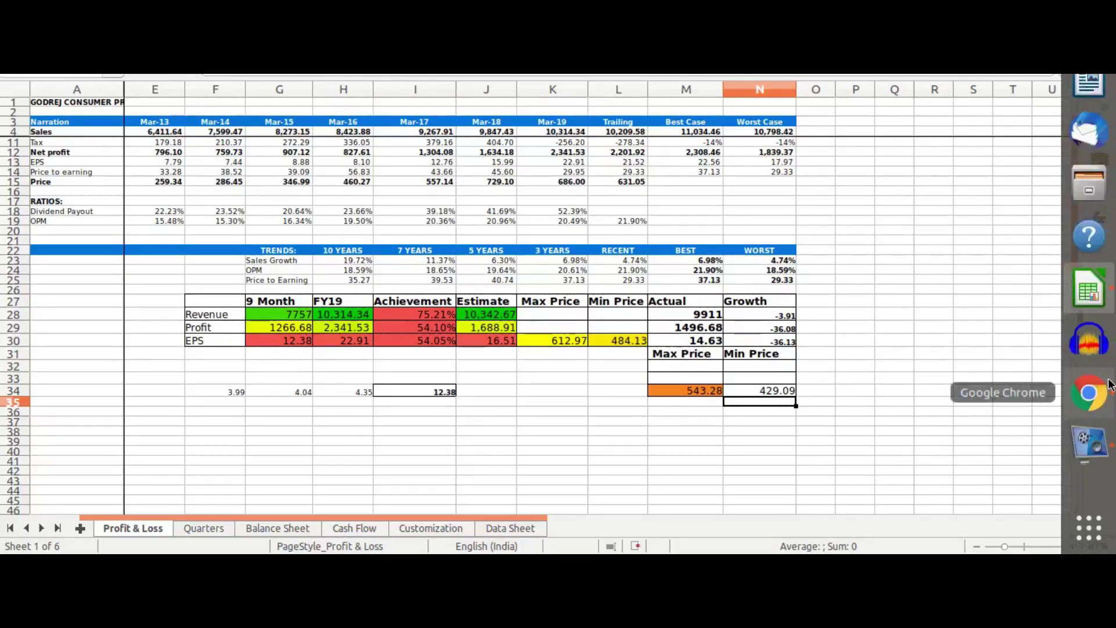
Compare the current BSE and NSE share prices on the Chrome stock page with the row 34 Max Price in LibreOffice Calc, ending in Chrome
{"action": "left_click", "coordinate": [1107, 386]}
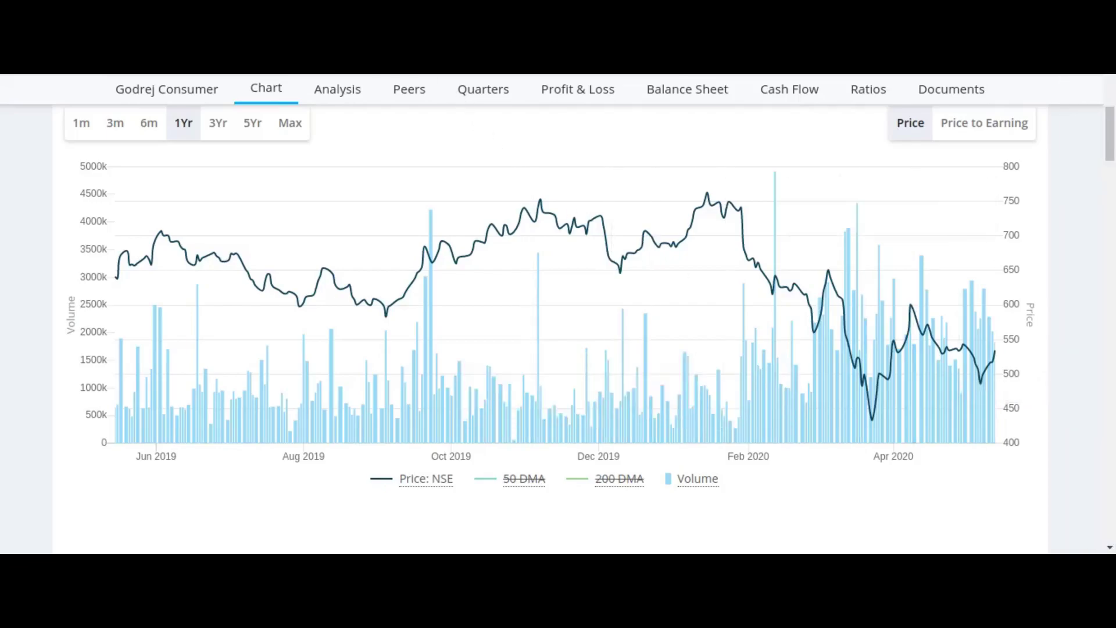
{"action": "key", "text": "ctrl+Tab"}
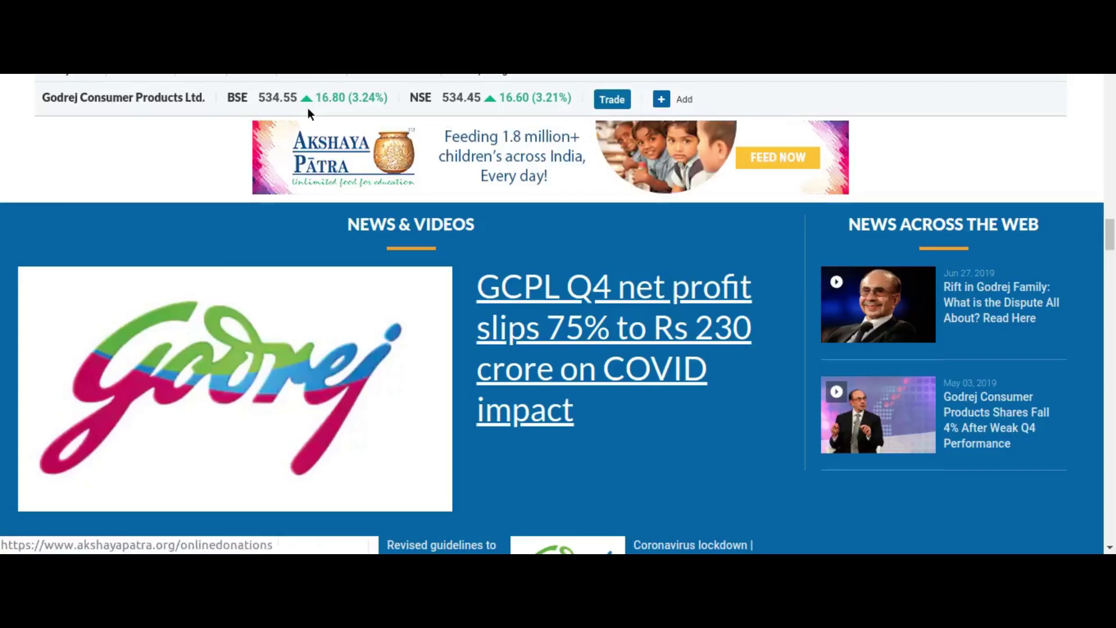
{"action": "mouse_move", "coordinate": [1103, 349]}
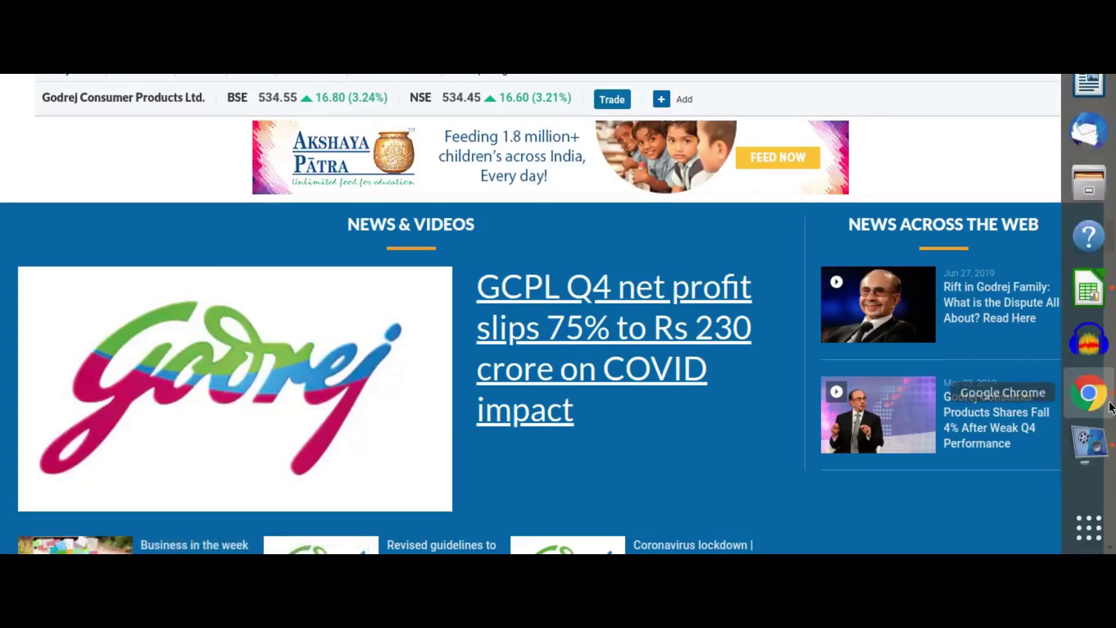
{"action": "left_click", "coordinate": [1099, 289]}
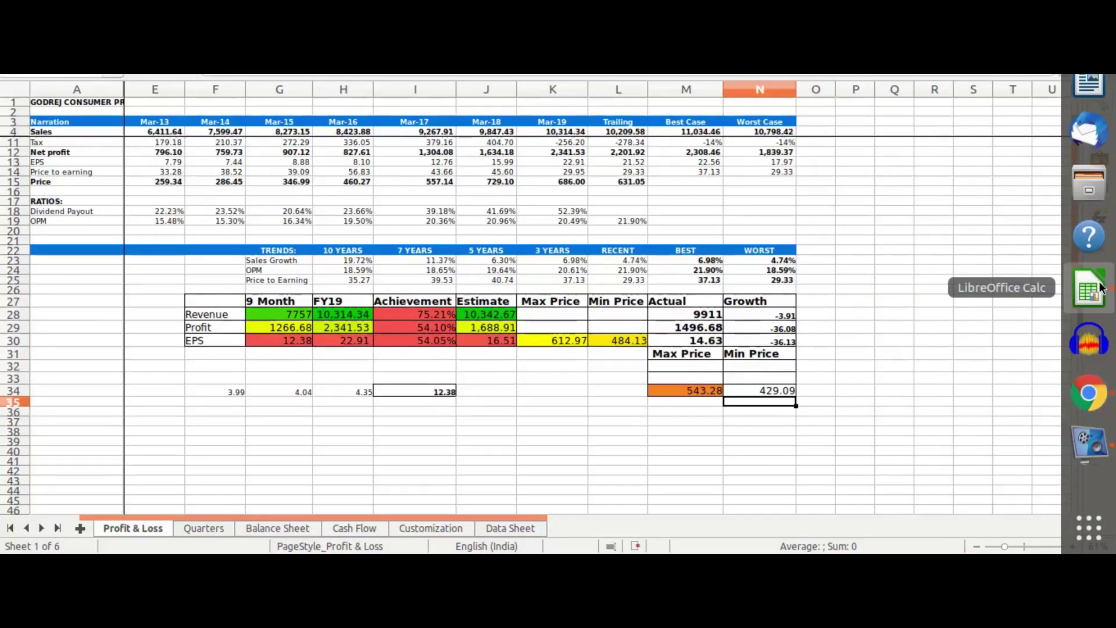
{"action": "left_click", "coordinate": [700, 401]}
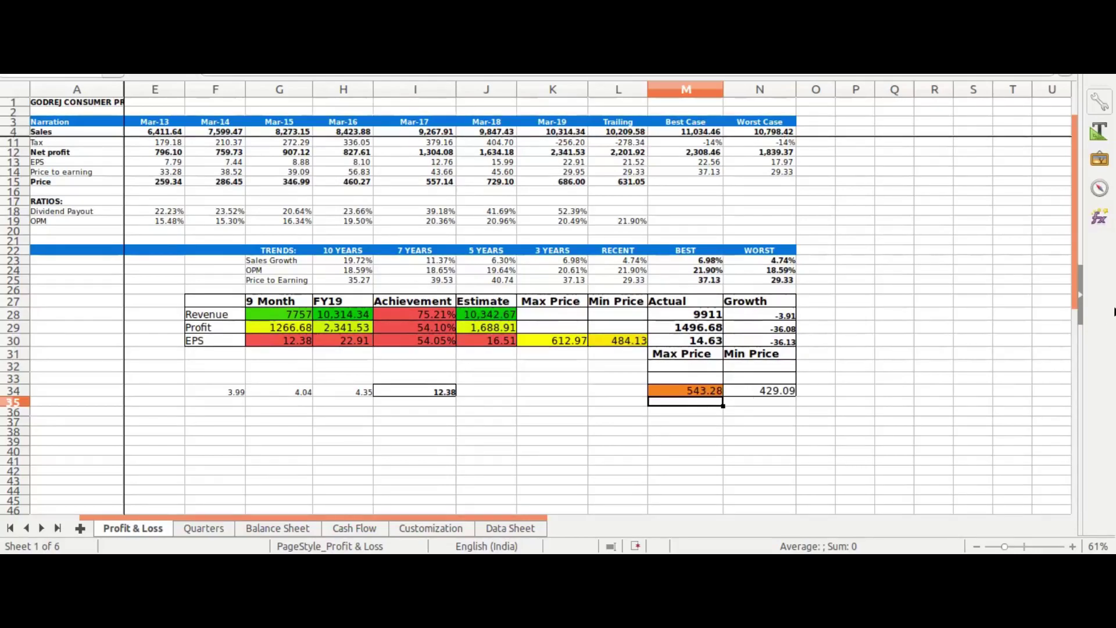
{"action": "mouse_move", "coordinate": [1097, 288]}
{"action": "left_click", "coordinate": [1089, 393]}
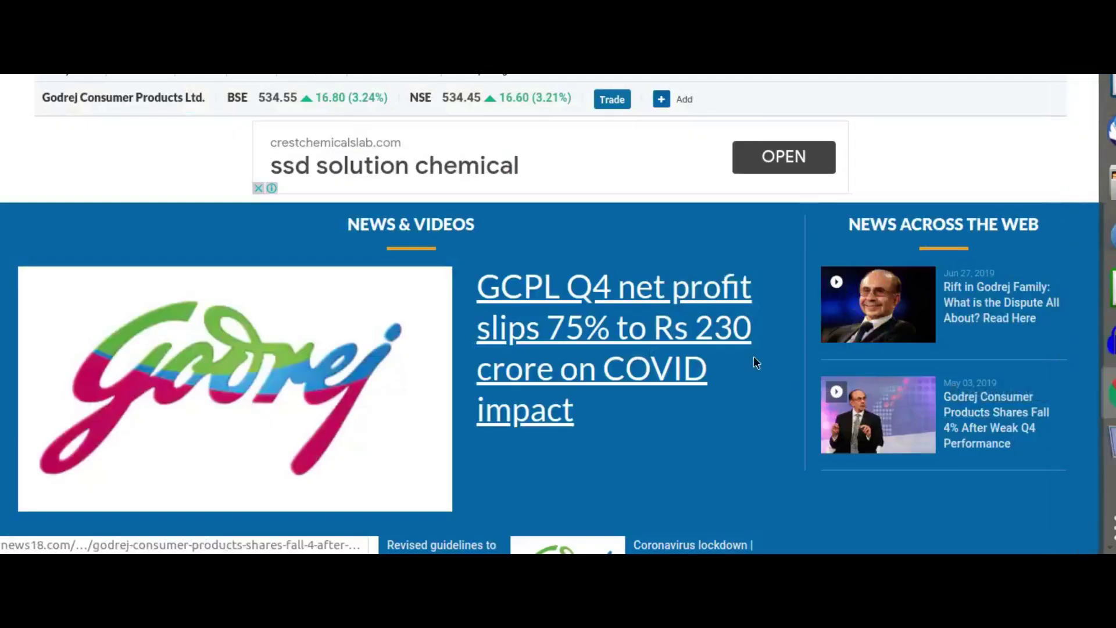